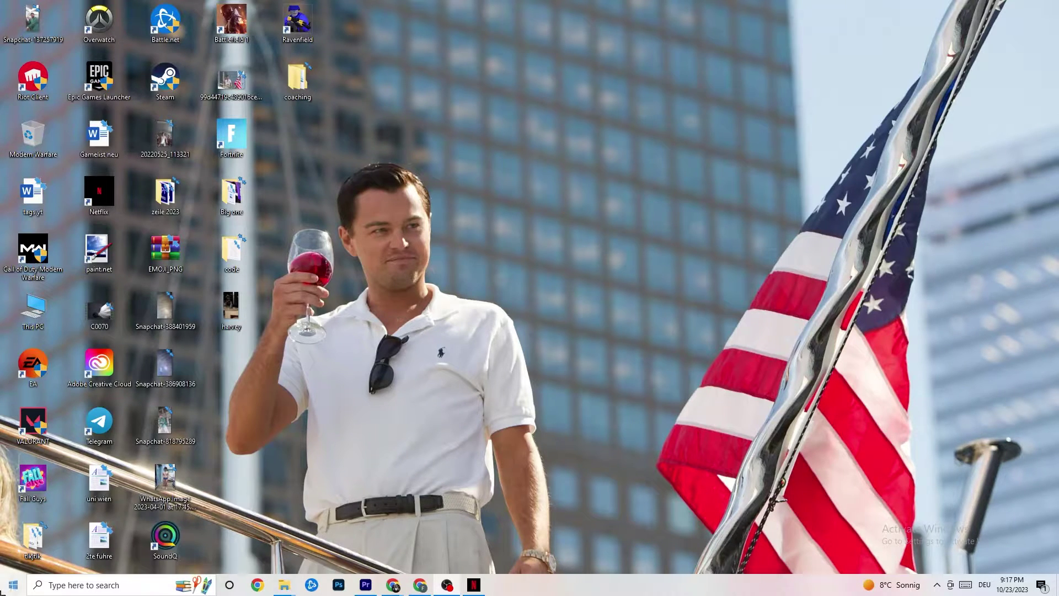
- Open the Start menu from the taskbar's Start button
click(2, 592)
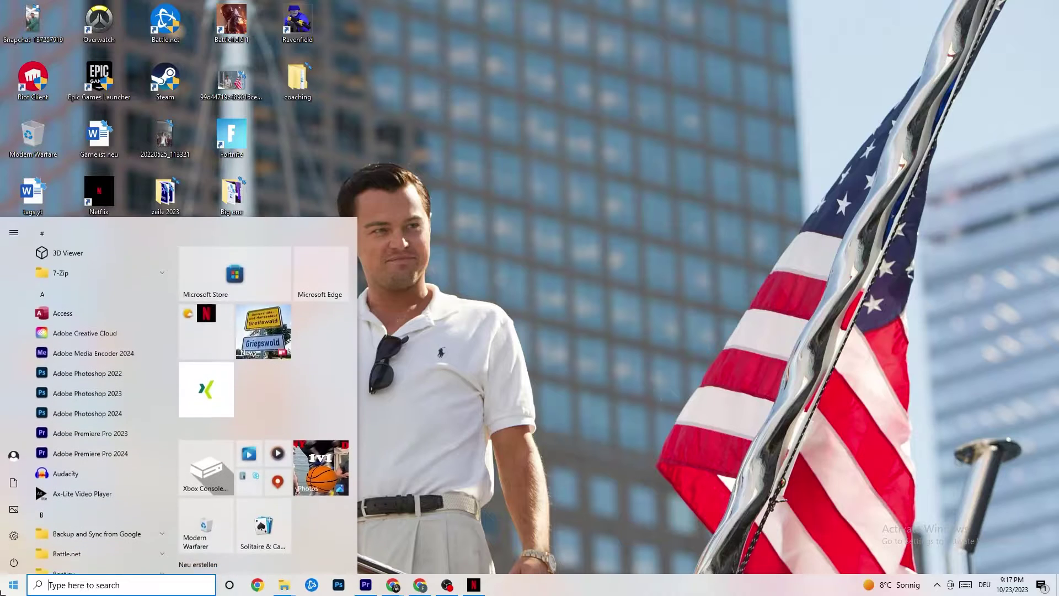
- Open Windows Settings, go to System, and scroll down the Display page
click(17, 538)
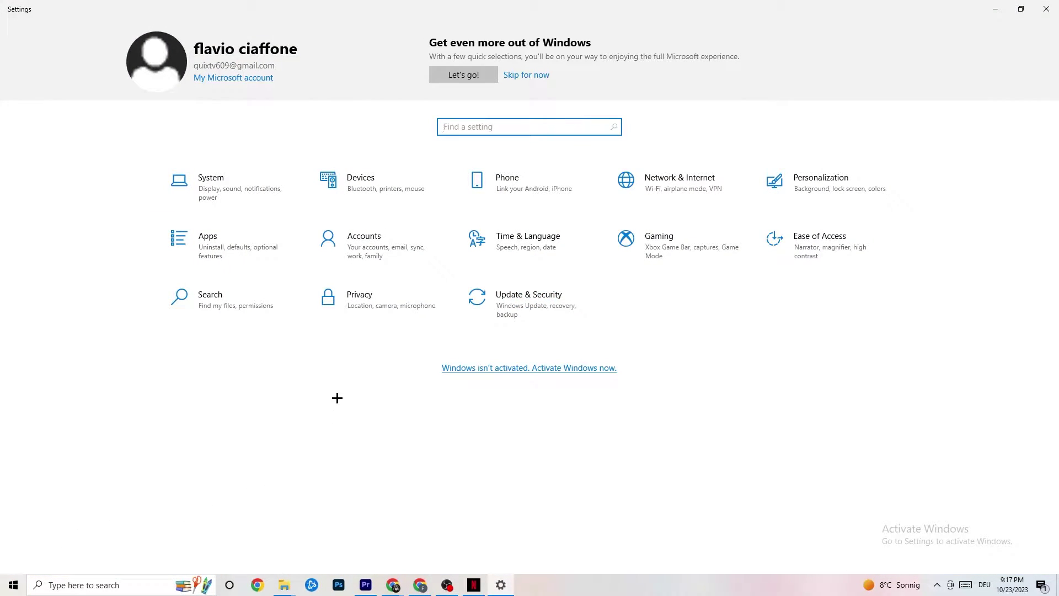
click(229, 193)
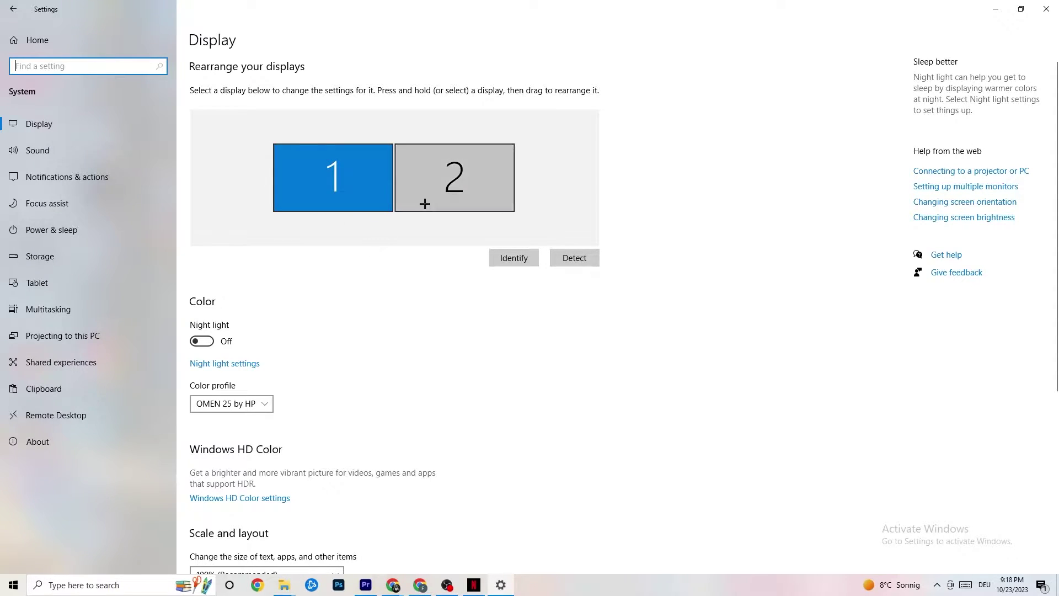
scroll(331, 209, down, 5)
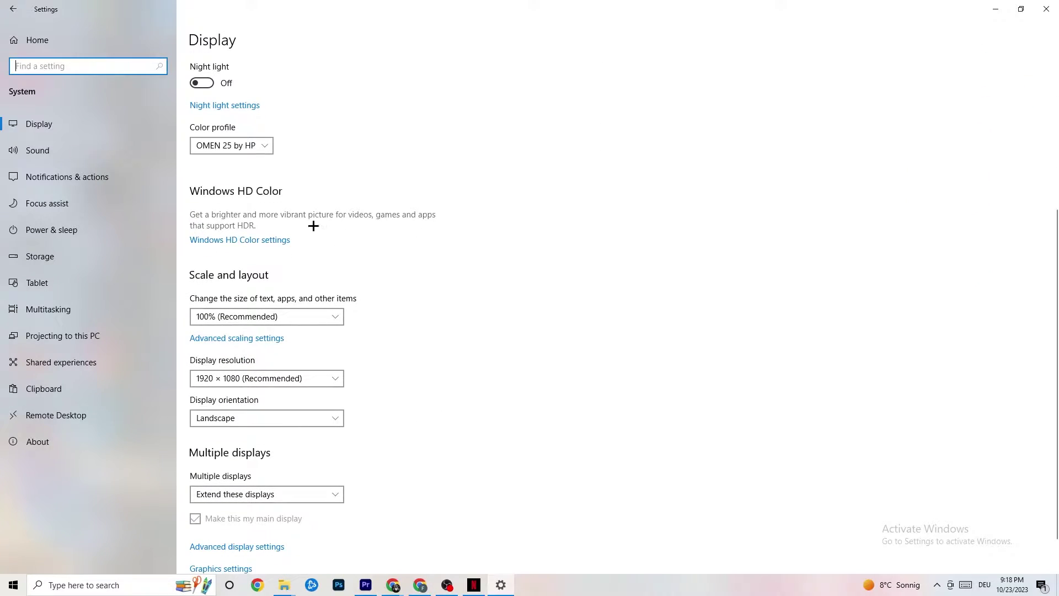
- Review the colour profile, scale and resolution lists, keeping 100% and 1920 × 1080
click(229, 144)
click(298, 134)
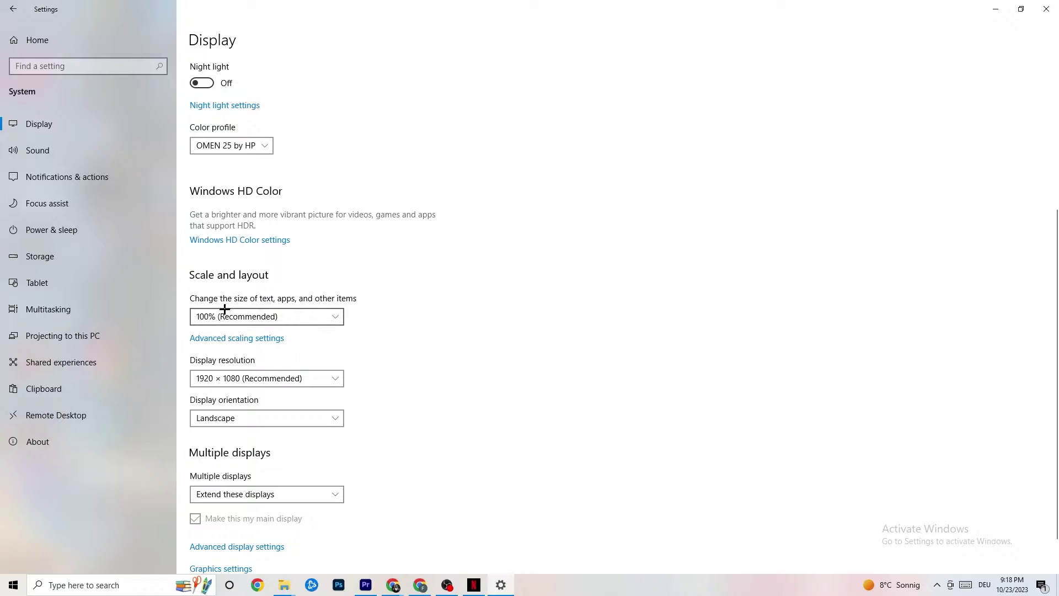
click(324, 316)
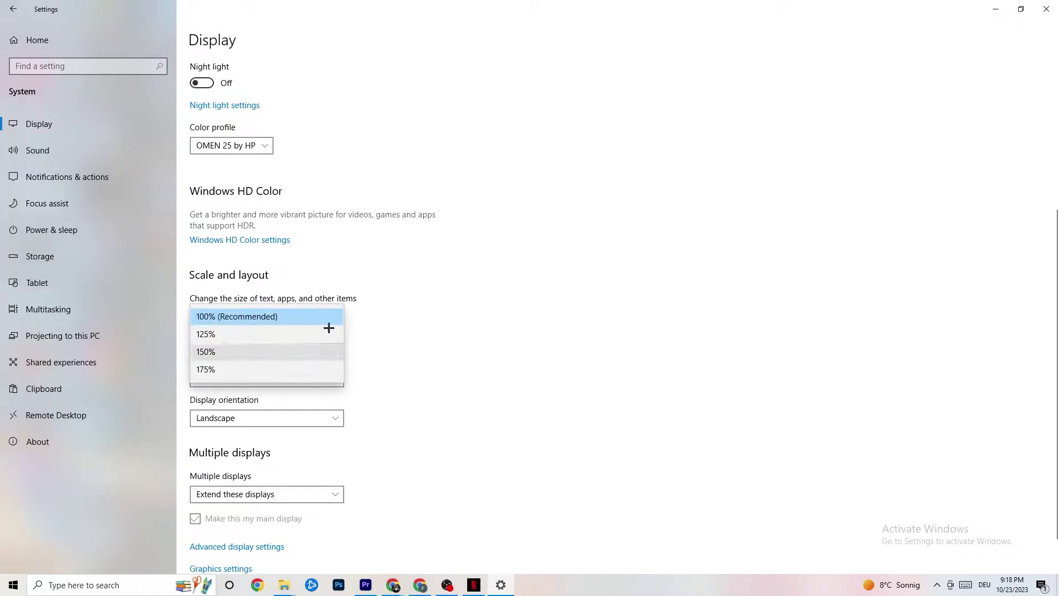
click(453, 272)
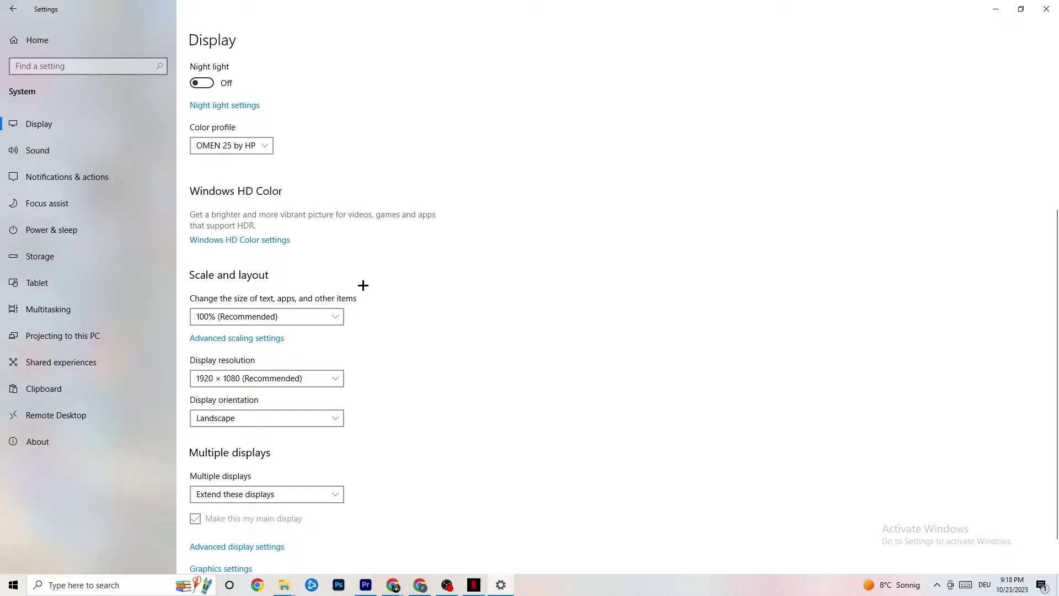
click(281, 379)
click(353, 379)
click(334, 378)
click(463, 343)
click(331, 378)
click(386, 368)
- Check Storage Sense, keeping recycle bin at 14 days and weekly runs, then go home
click(69, 265)
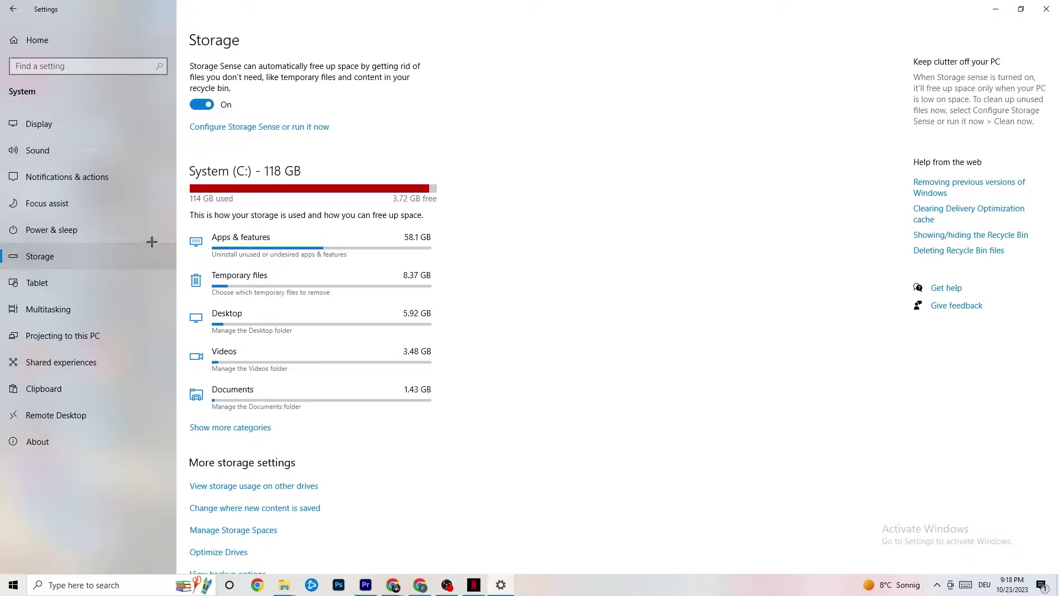
click(306, 128)
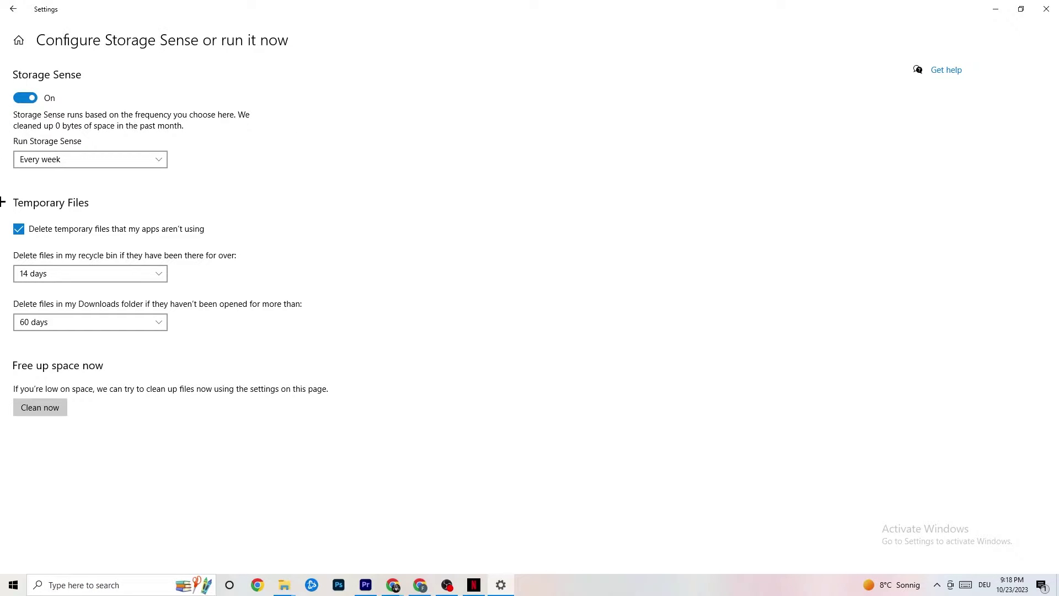
click(82, 273)
click(209, 220)
click(99, 159)
click(170, 167)
click(9, 5)
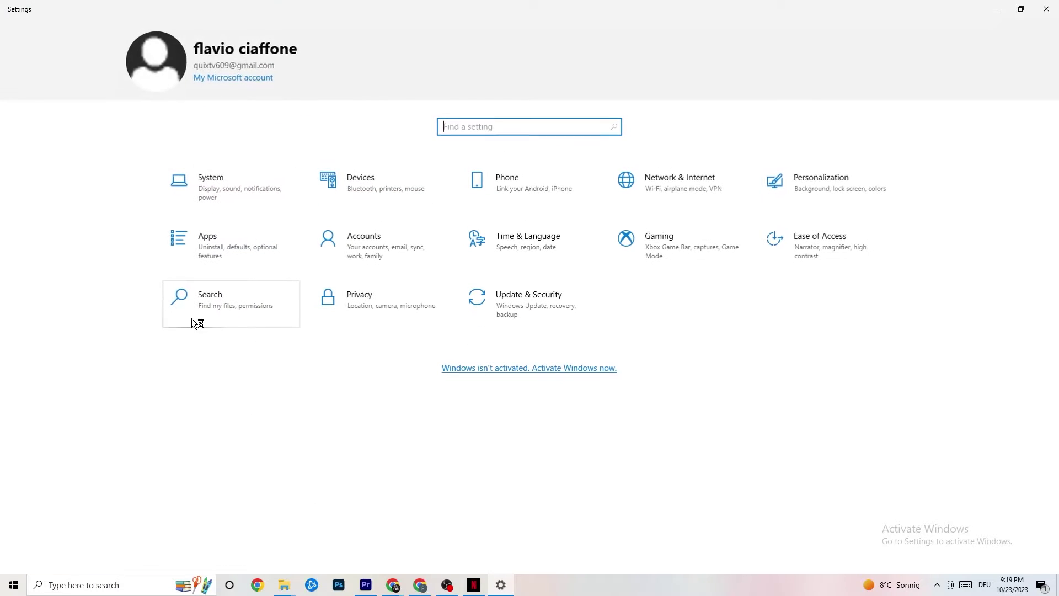
- Open System's Power & sleep page, showing 10-minute screen-off and 30-minute sleep
click(199, 182)
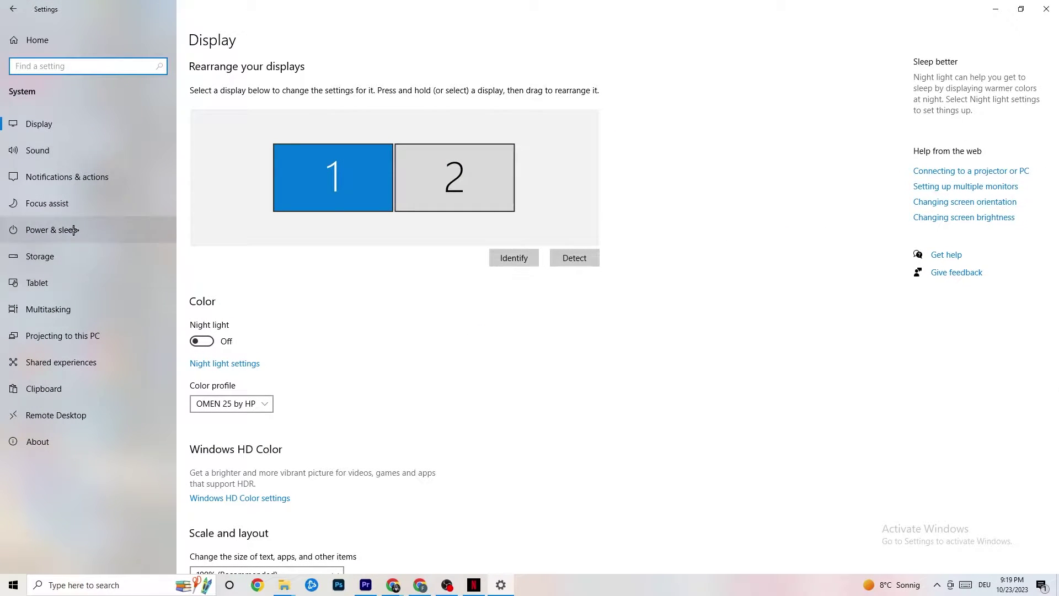
click(39, 227)
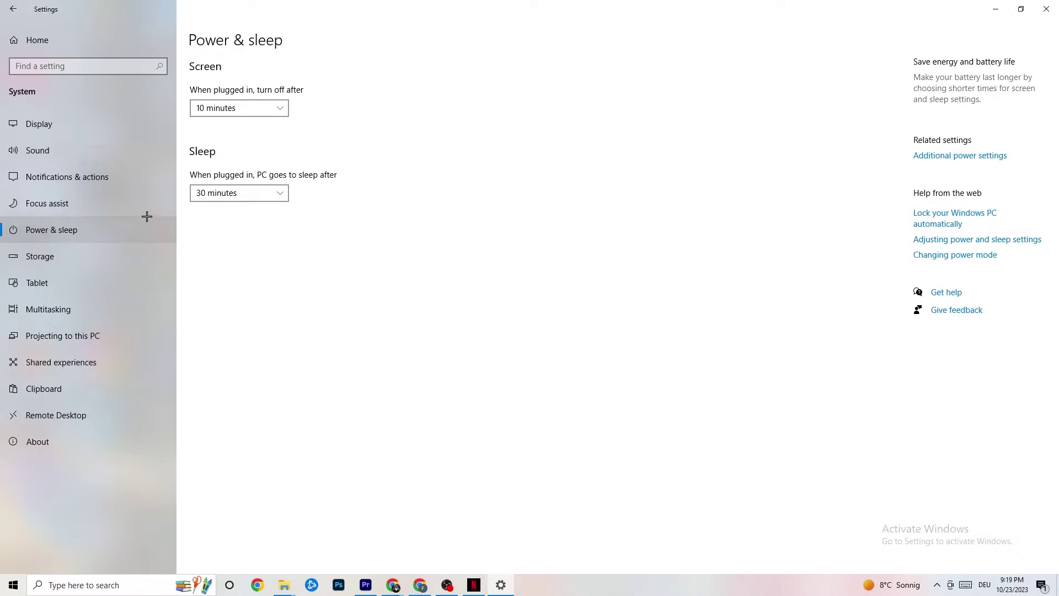
click(950, 155)
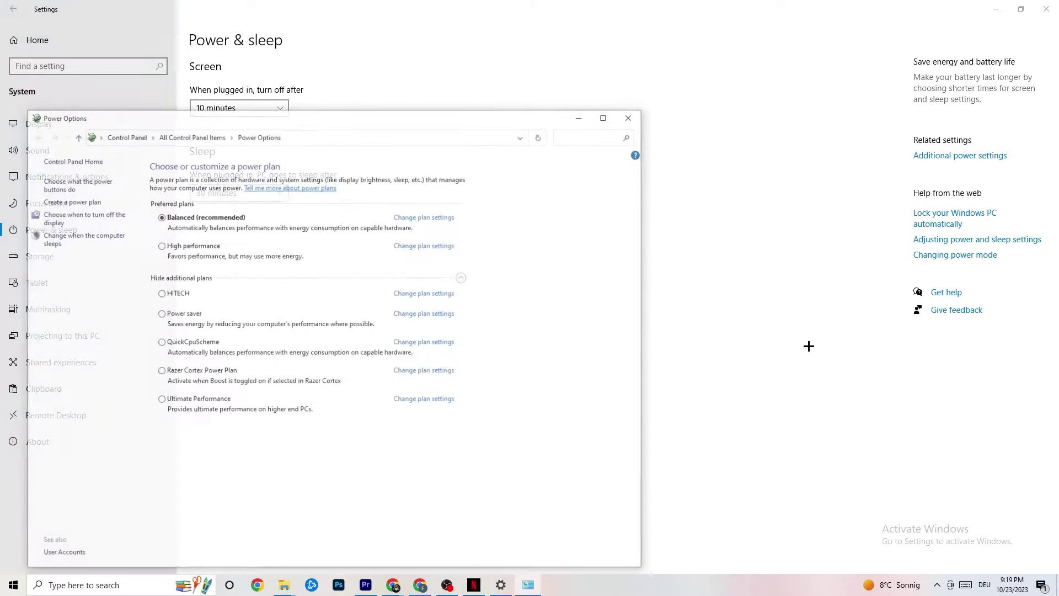
drag(548, 73, 581, 56)
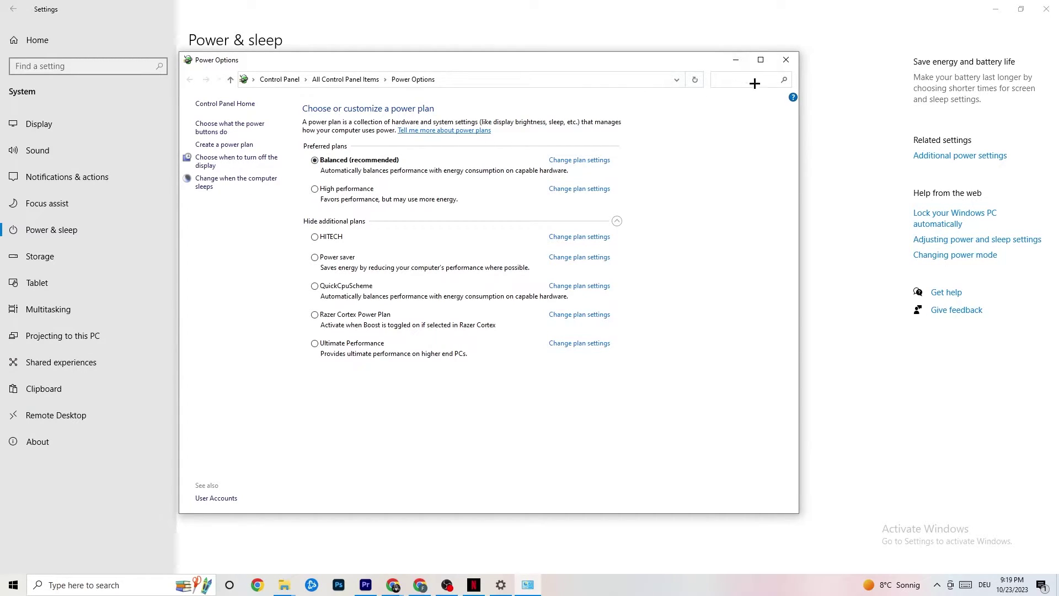
click(787, 61)
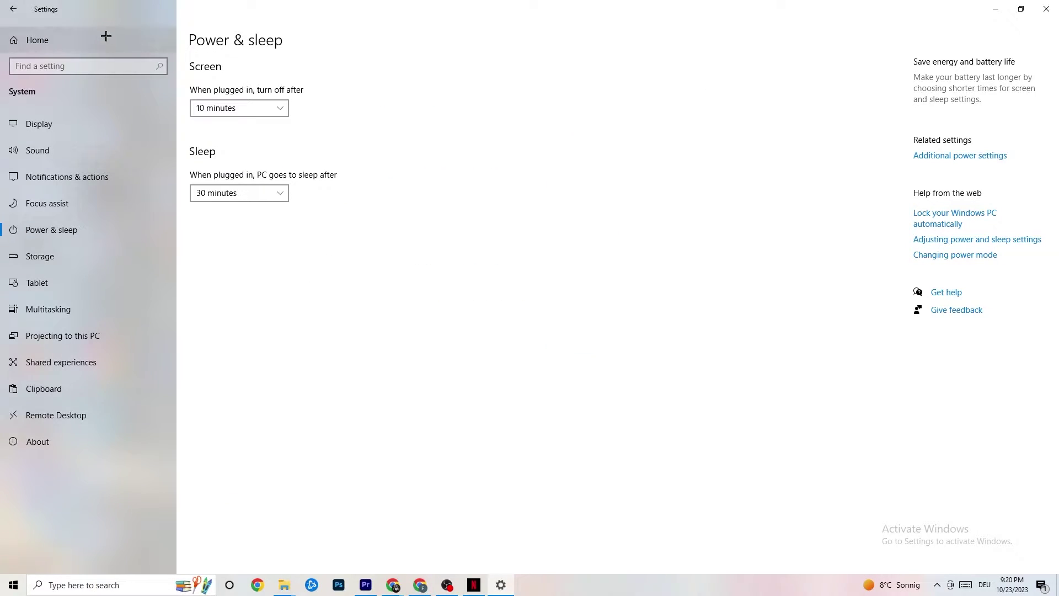
- Return to Settings home and open Gaming's Xbox Game Bar page
click(18, 8)
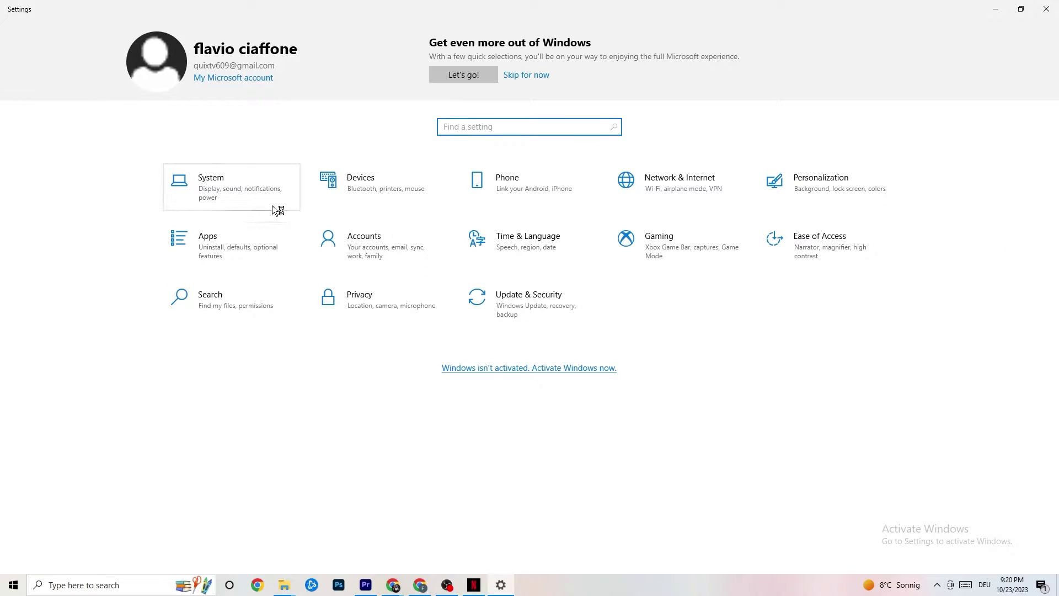
click(673, 259)
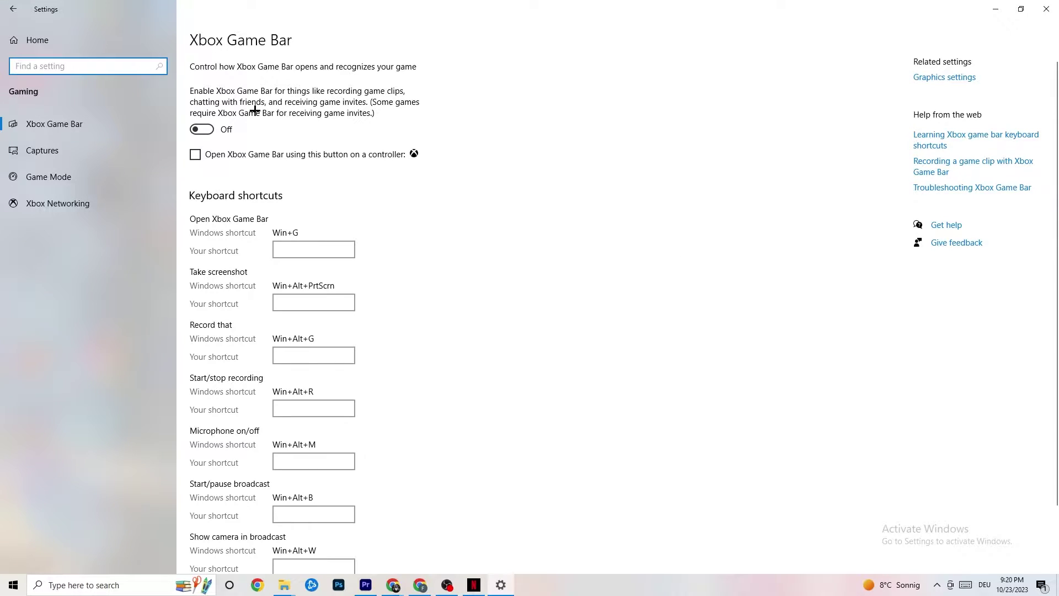
scroll(353, 182, down, 3)
scroll(225, 189, up, 3)
- Look over the Captures settings, then open Game Mode and confirm it is On
click(86, 147)
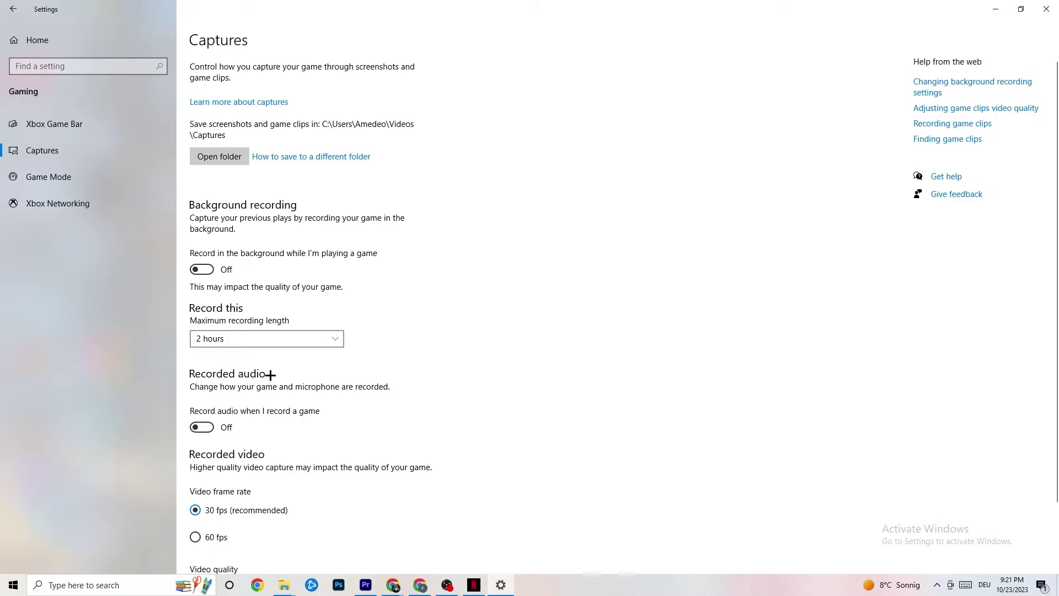
scroll(270, 374, down, 2)
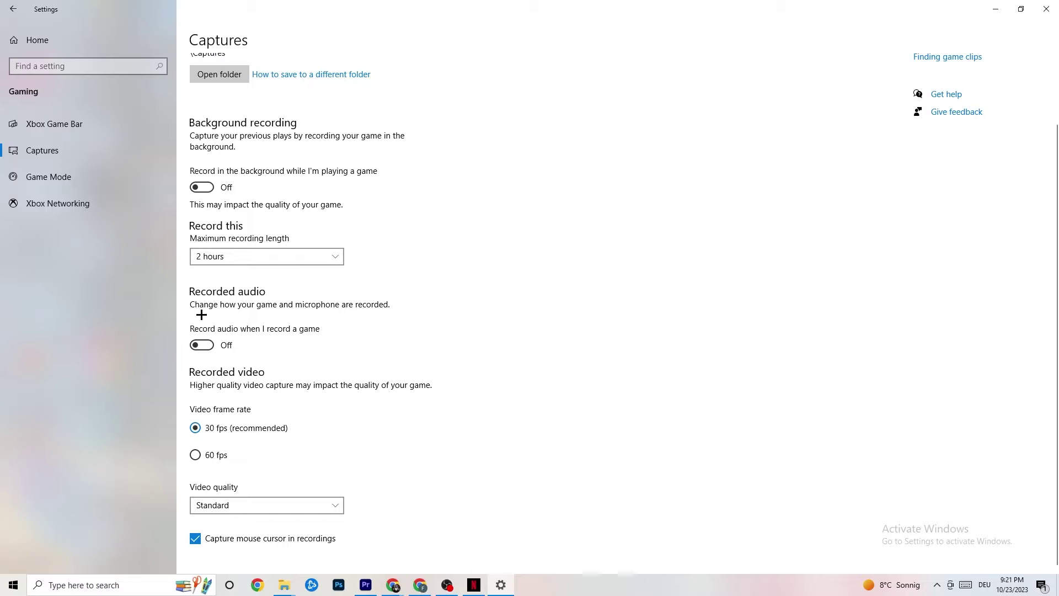
click(80, 182)
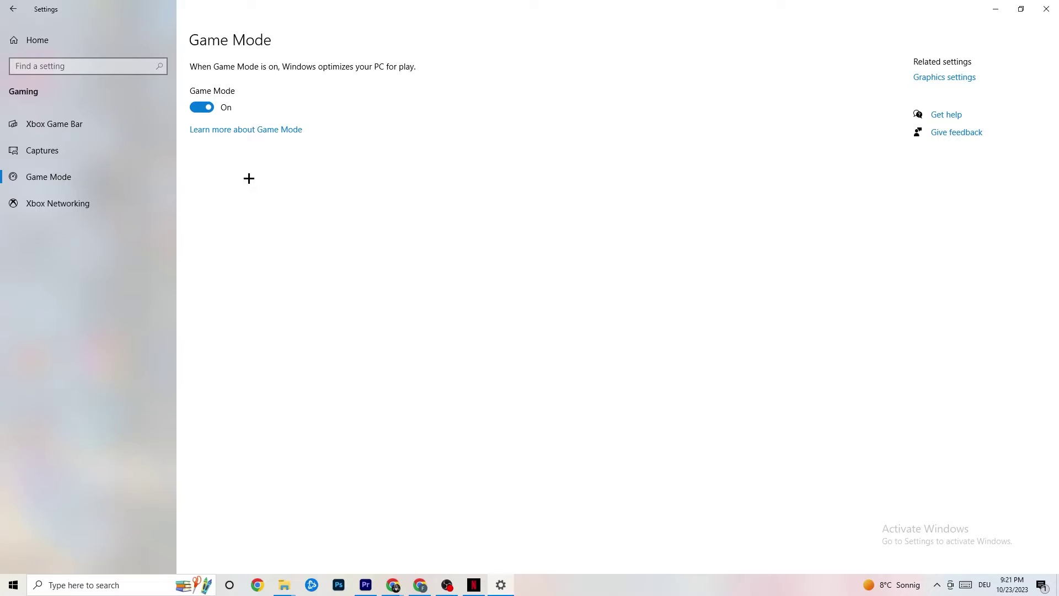
- Go back from the Game Mode page to the Settings home page
click(17, 8)
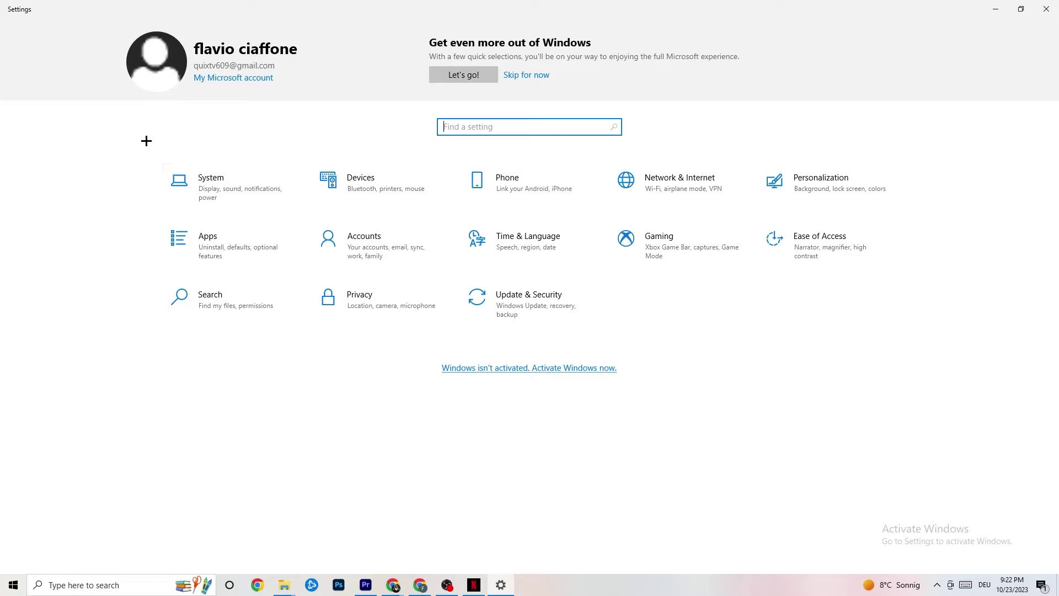
- Check the Windows Update status, then open the Troubleshoot page
click(548, 315)
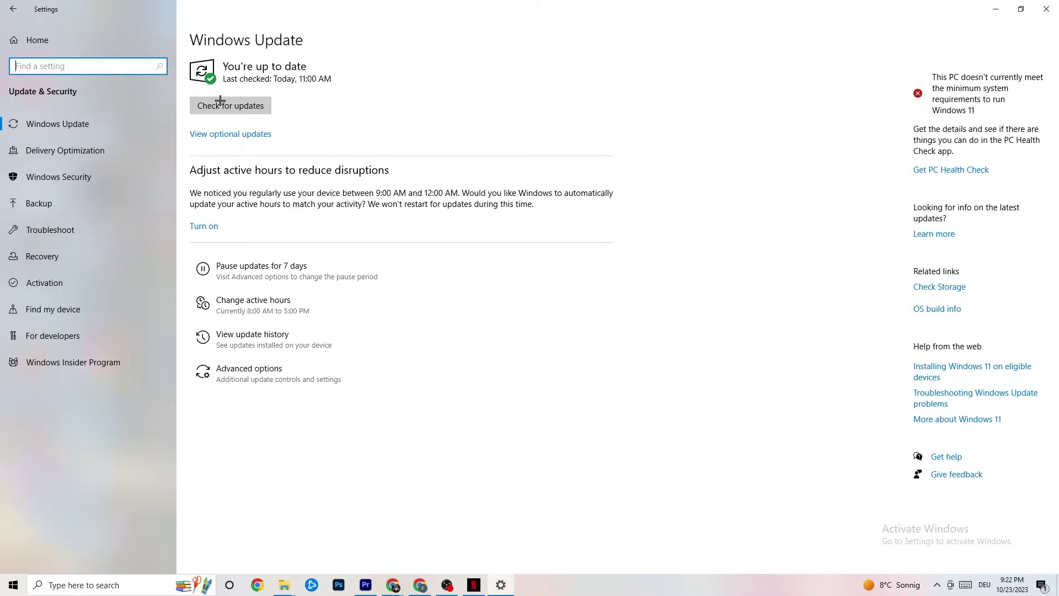
click(301, 83)
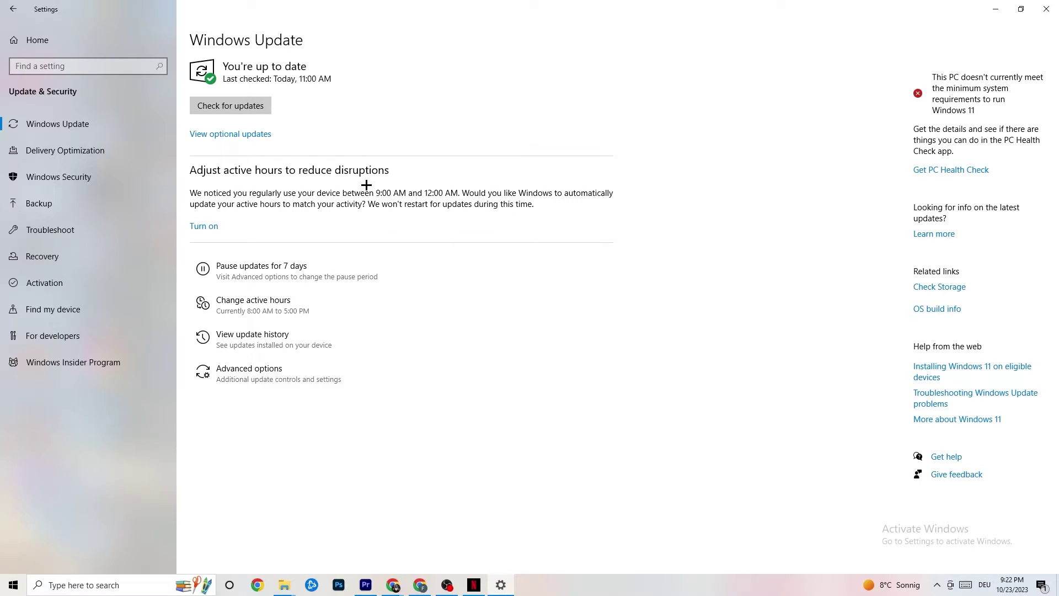
click(86, 232)
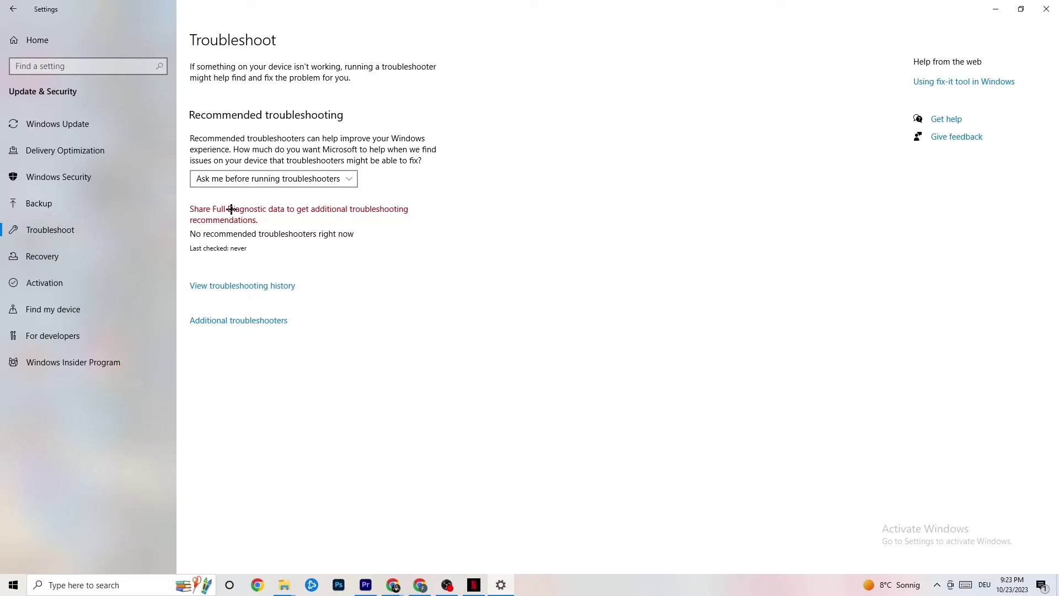
- Close the Settings window to reveal the desktop
click(1042, 4)
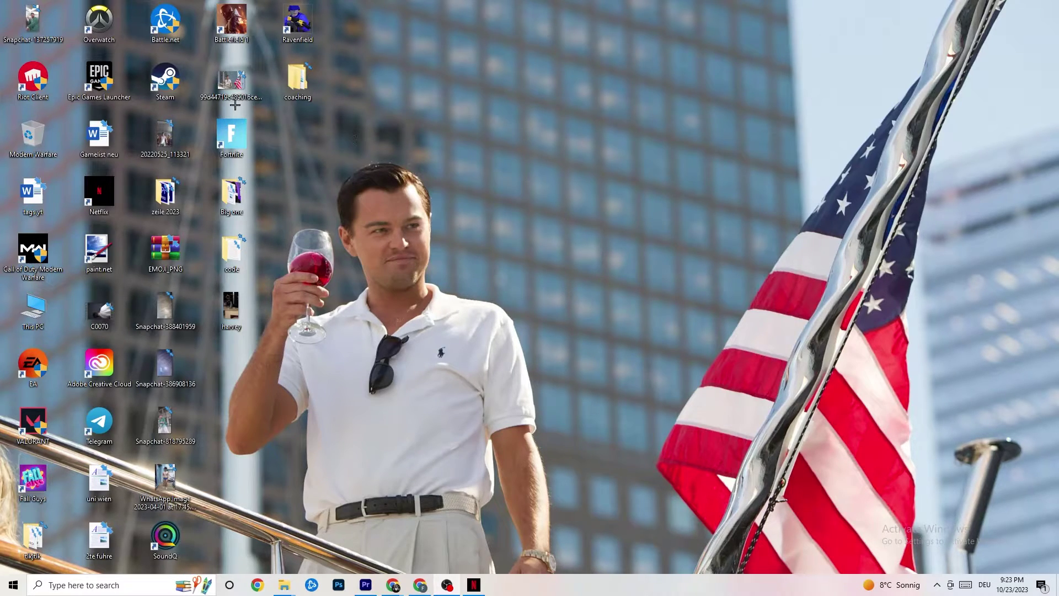
- Move the Steam shortcut onto the empty wallpaper and bring up its context menu
drag(166, 80, 557, 197)
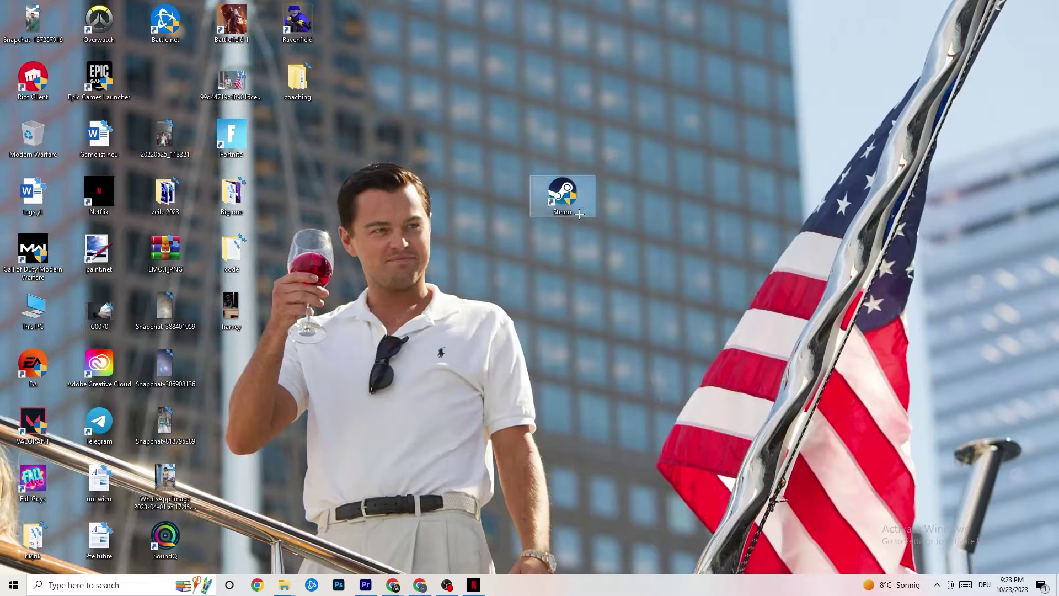
right_click(563, 202)
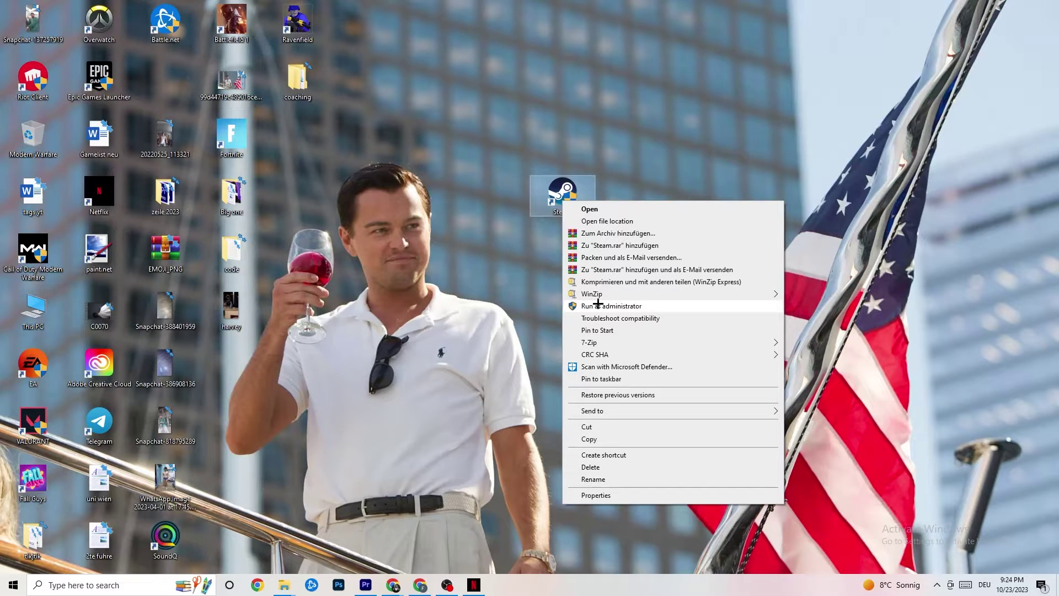
click(458, 276)
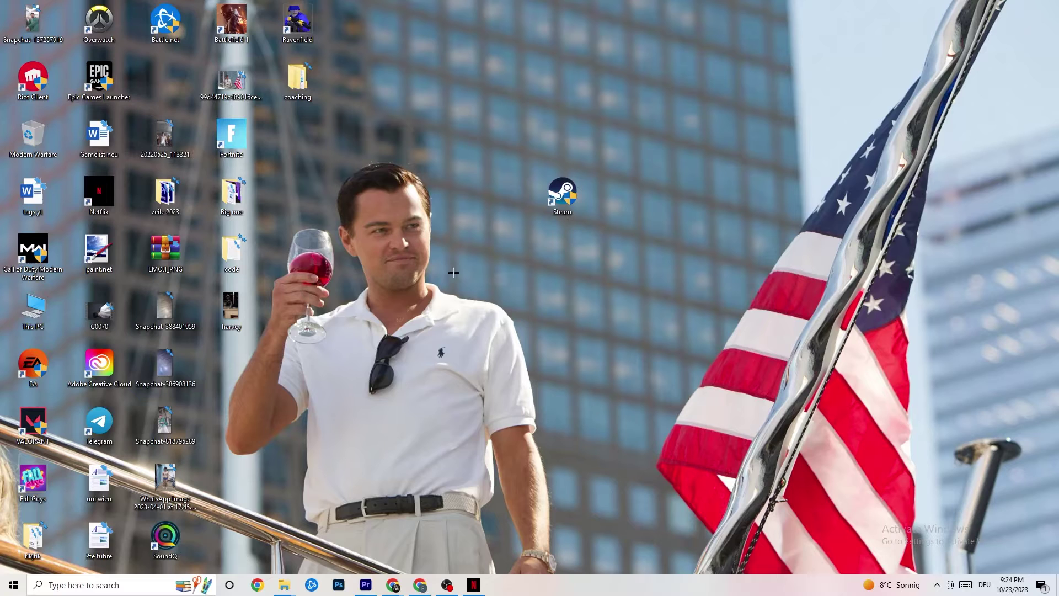
drag(553, 199, 487, 198)
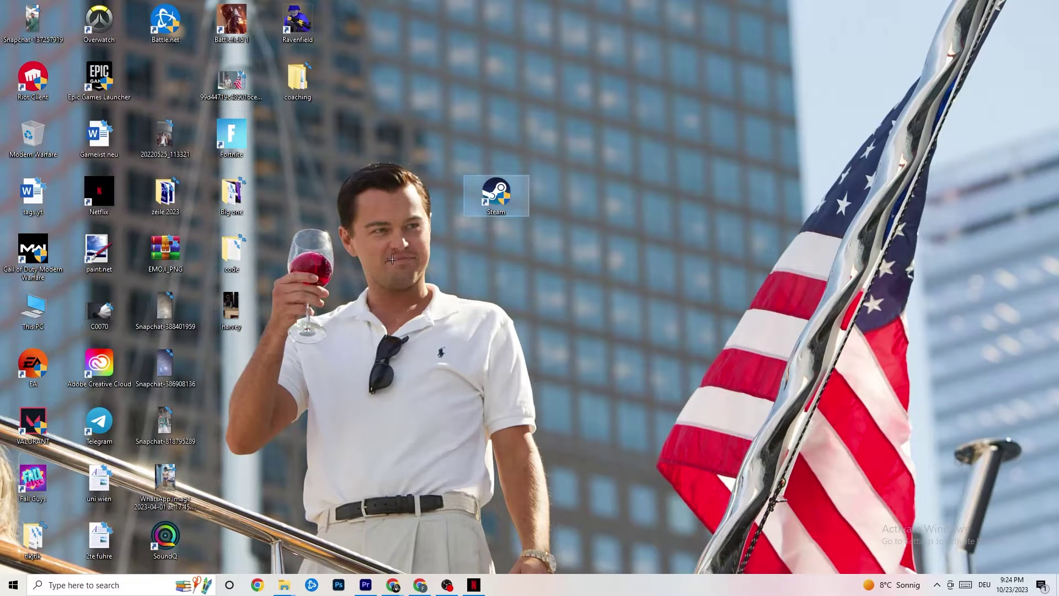
right_click(487, 198)
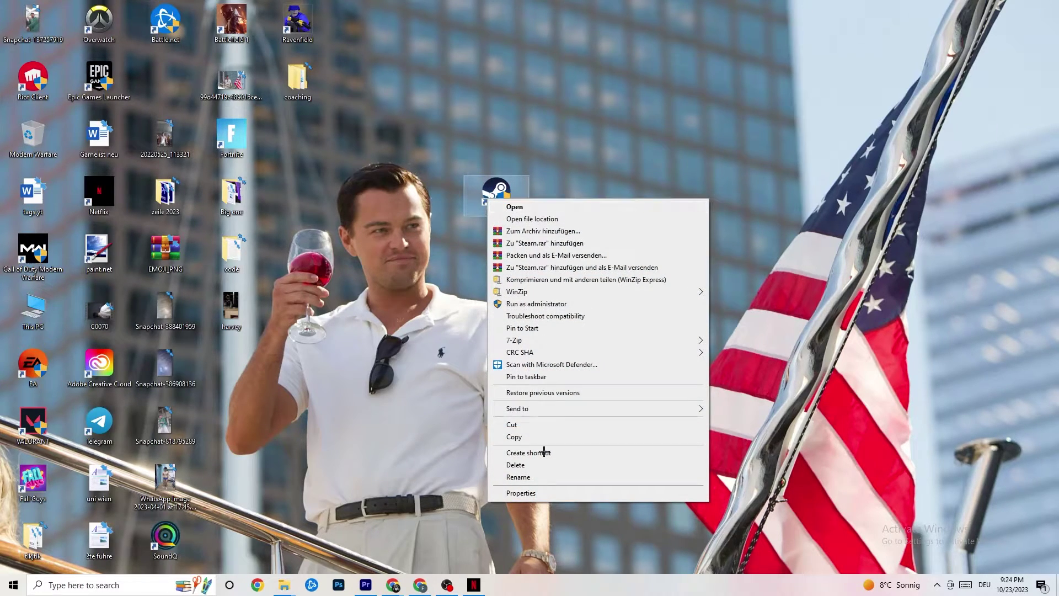
- In the Steam shortcut's Properties, keep Windows 8 compatibility mode with administrator rights and confirm with OK
click(545, 497)
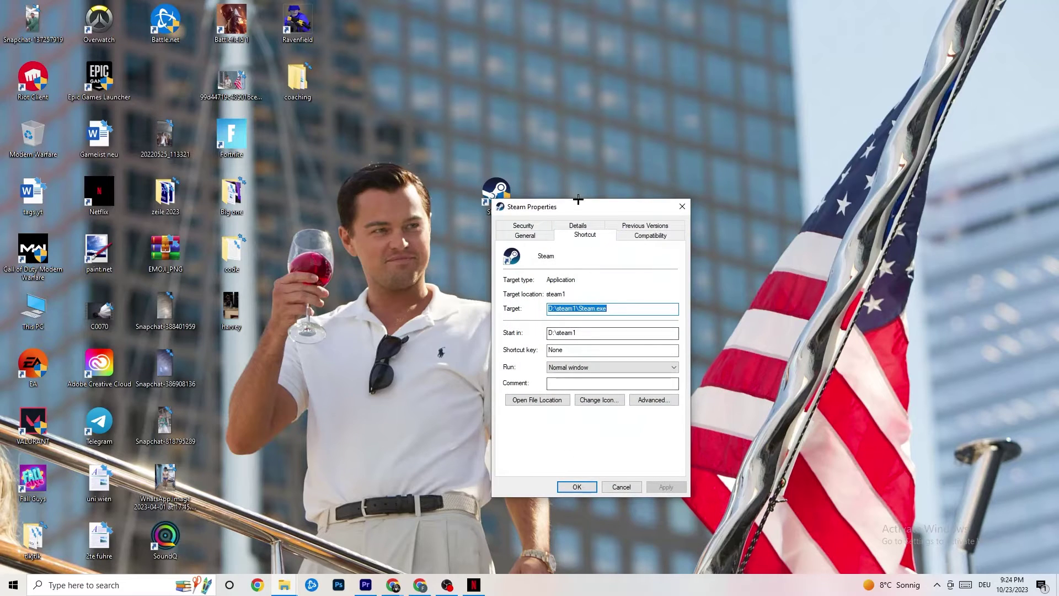
drag(574, 201, 423, 48)
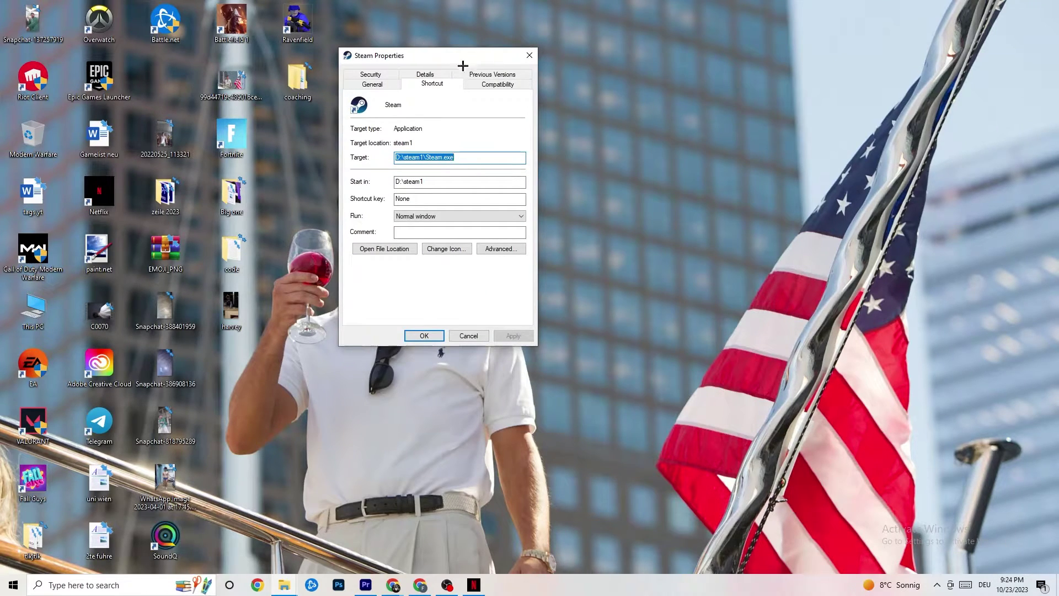
click(483, 84)
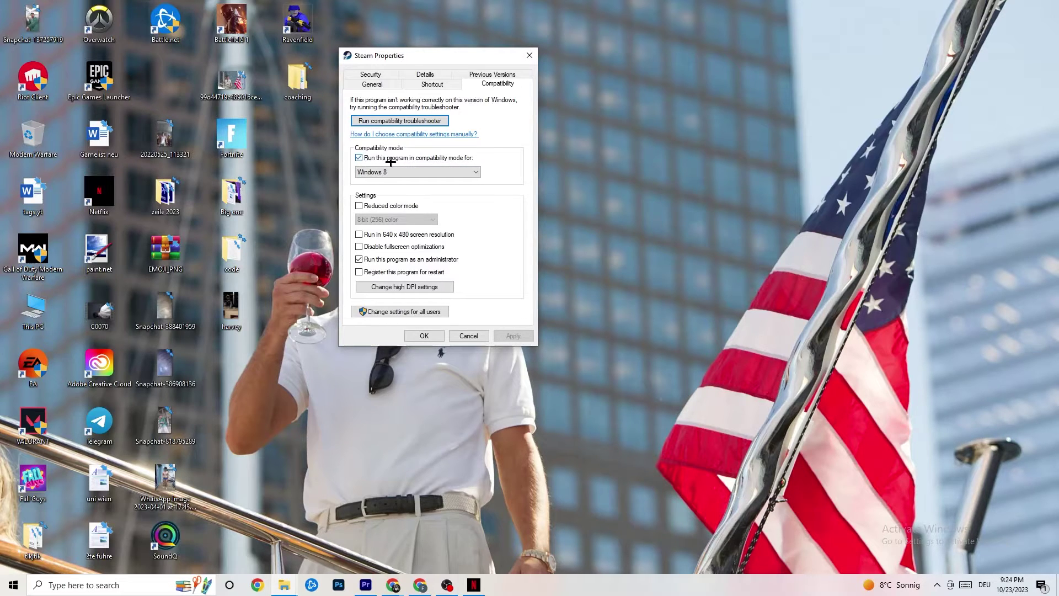
click(455, 172)
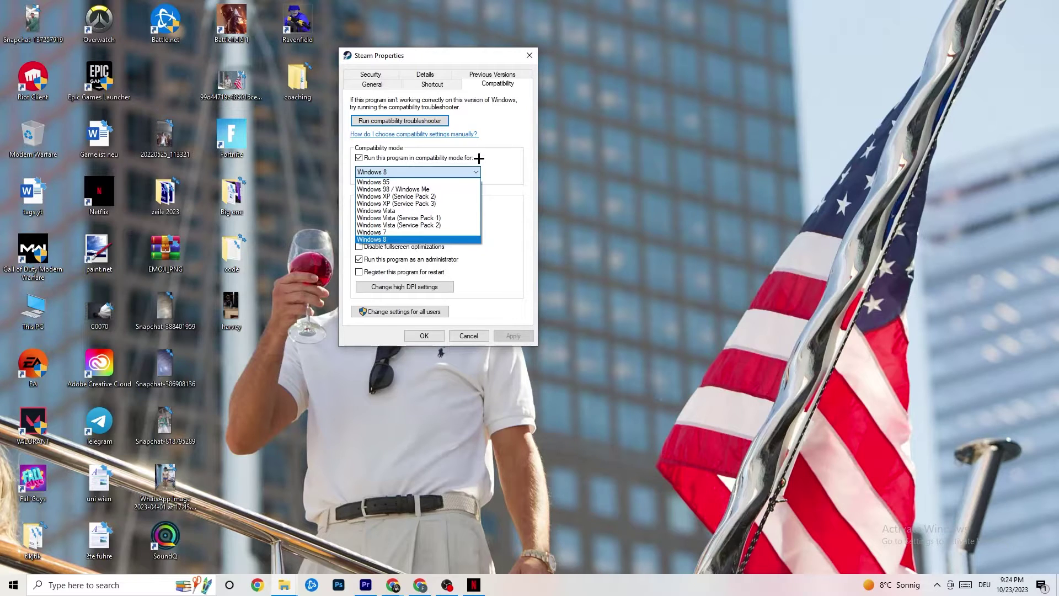
click(479, 158)
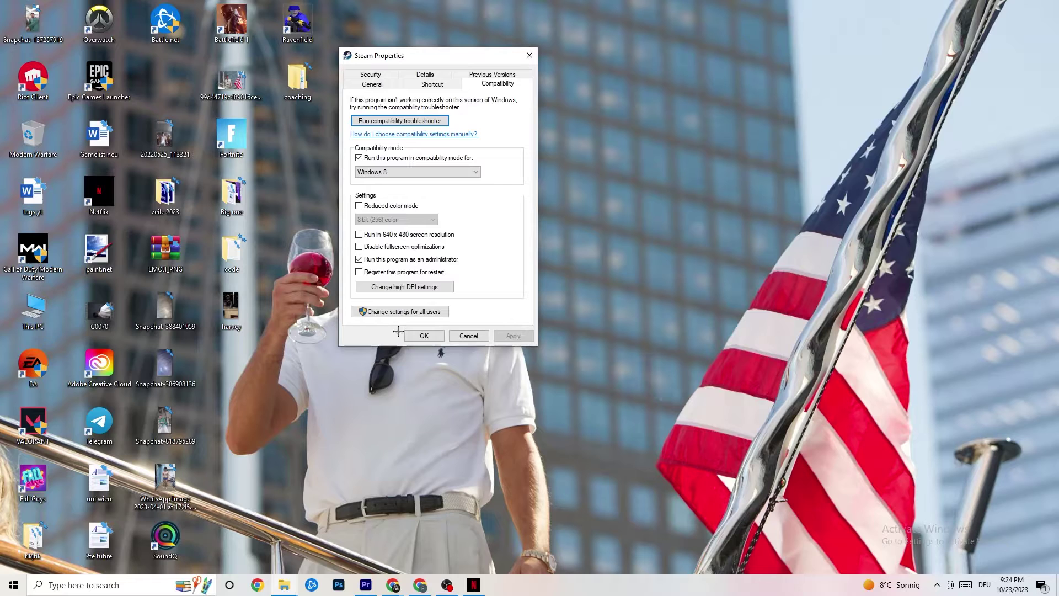
click(425, 335)
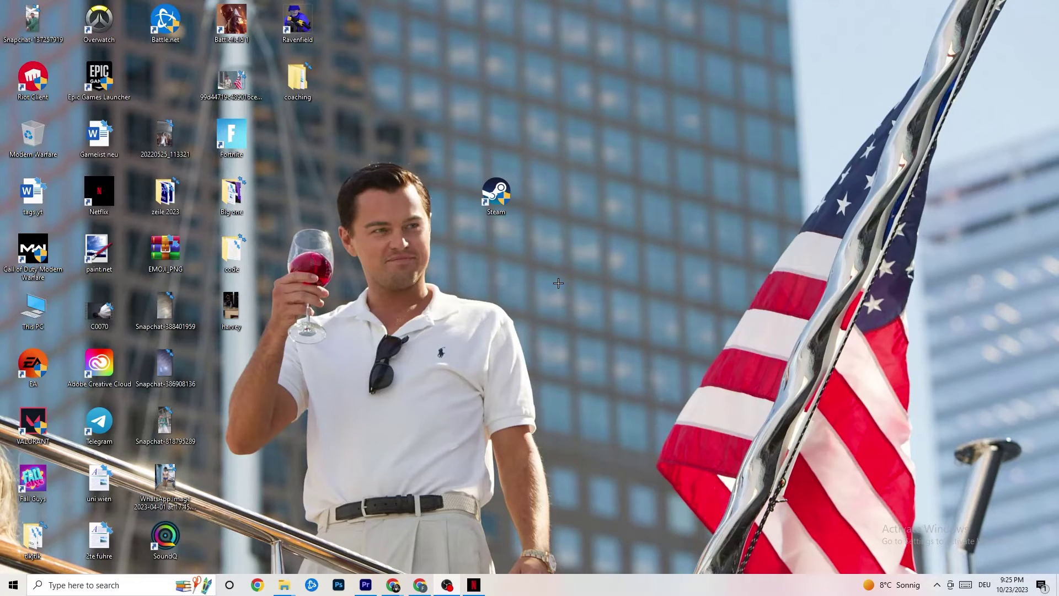
right_click(512, 208)
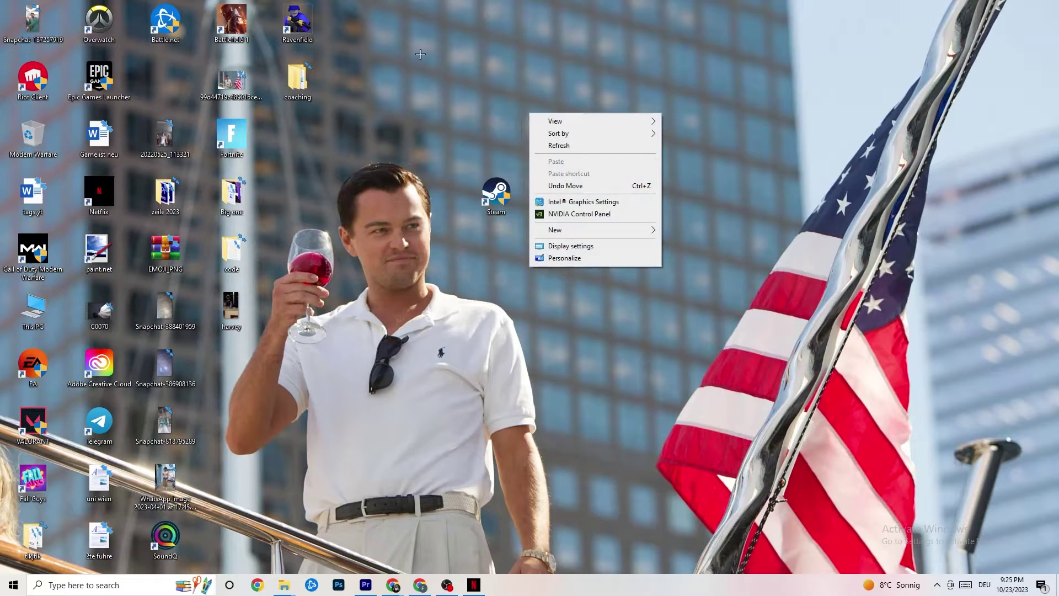
click(394, 65)
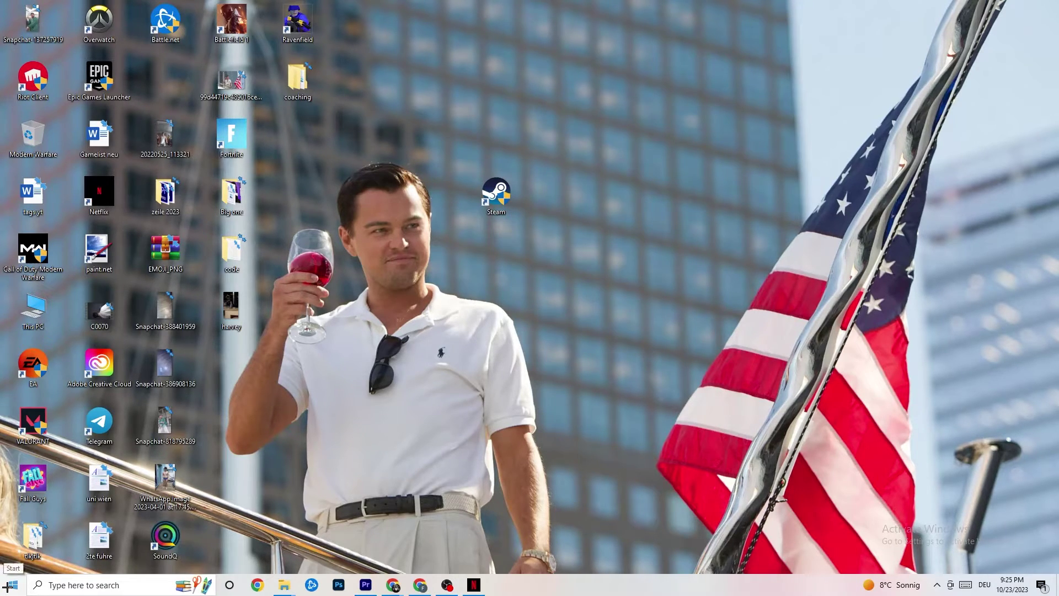
drag(495, 179, 506, 197)
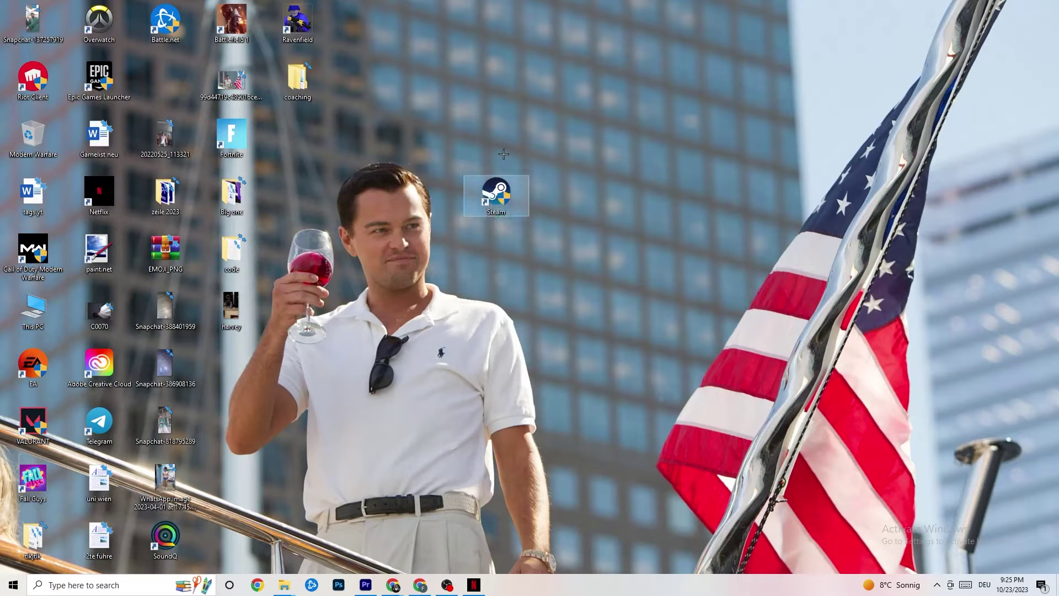